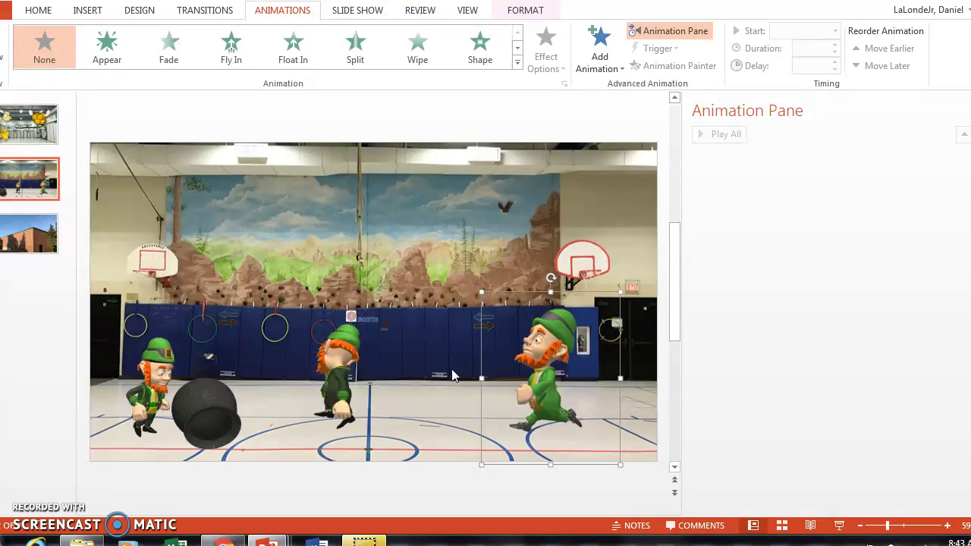
- Add a Shape entrance animation to the middle leprechaun on the gym slide
left_click_drag(372, 433, 378, 373)
left_click(346, 373)
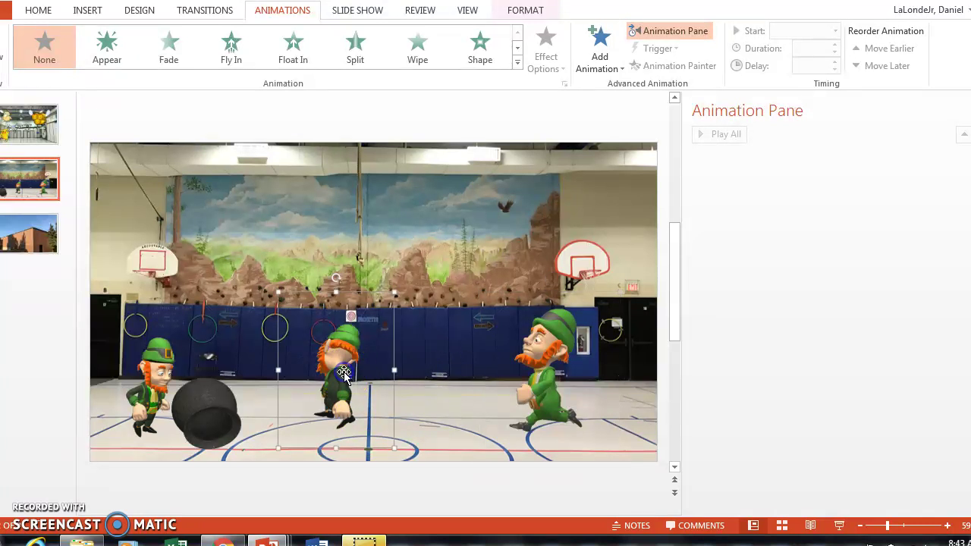
left_click(620, 58)
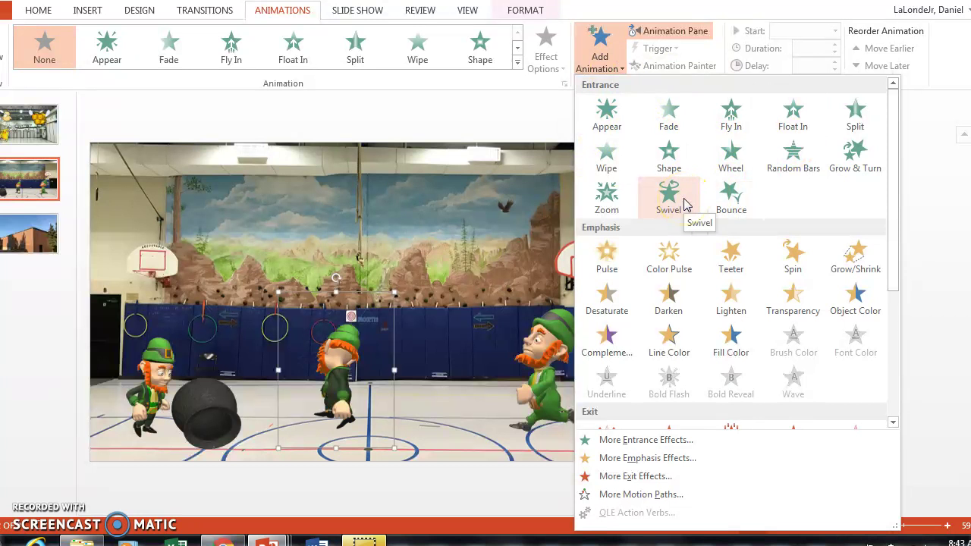
left_click(675, 157)
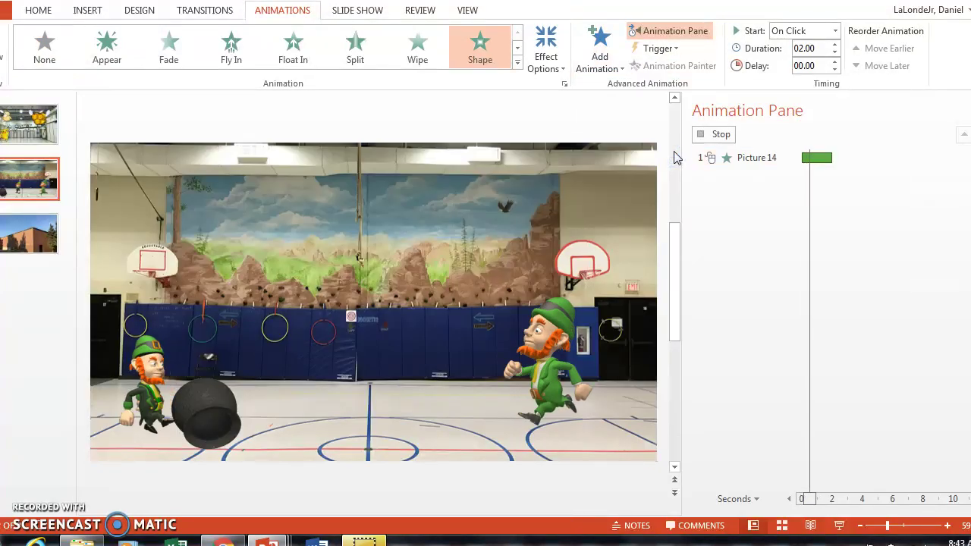
- Set the middle leprechaun's Shape entrance to start After Previous with a delay of 2.00 seconds
left_click(835, 32)
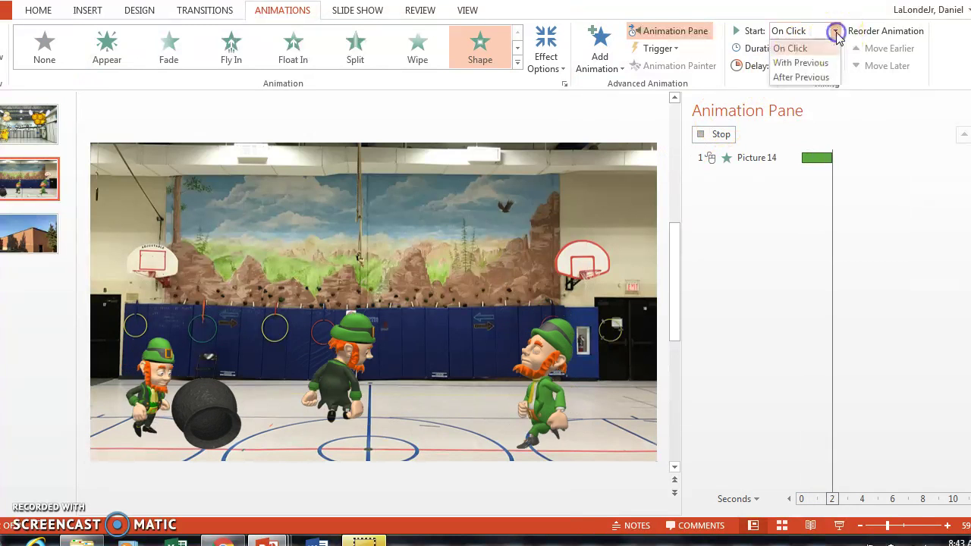
left_click(805, 78)
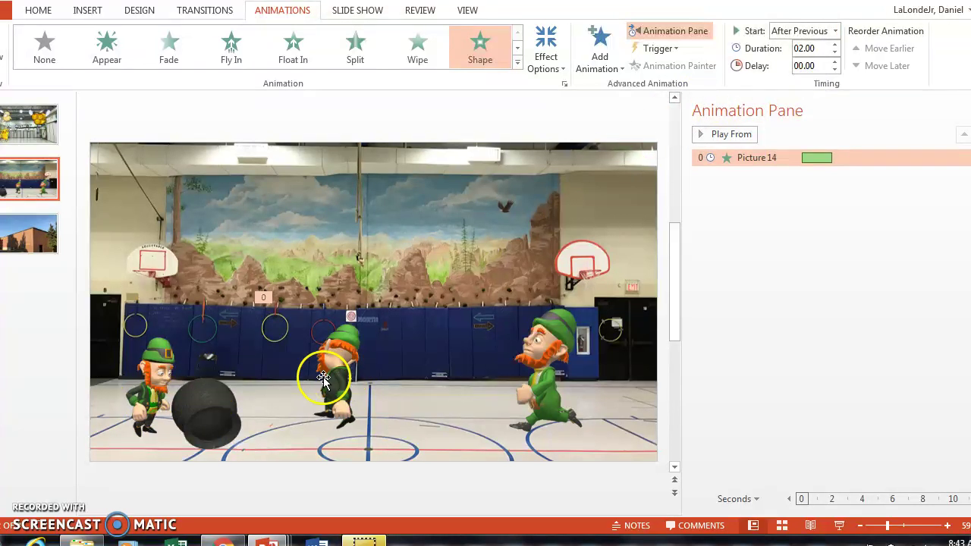
left_click(835, 63)
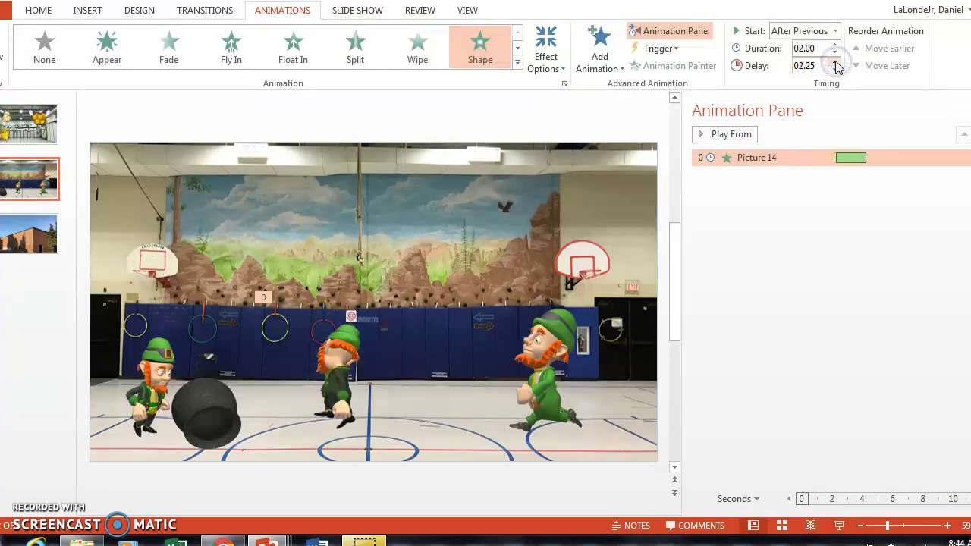
left_click(551, 263)
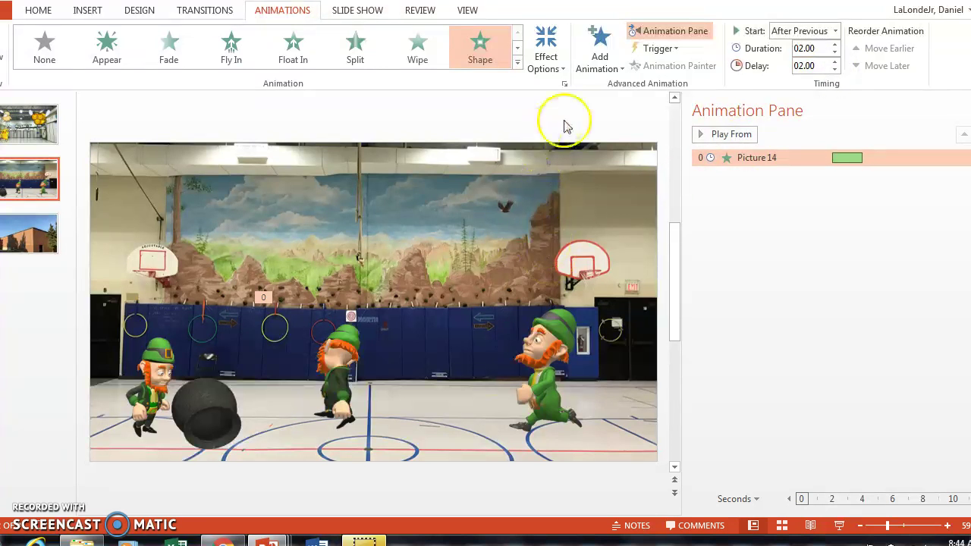
- Add a Loops motion path to the middle leprechaun, starting After Previous with a duration of 5.00 seconds
left_click(600, 65)
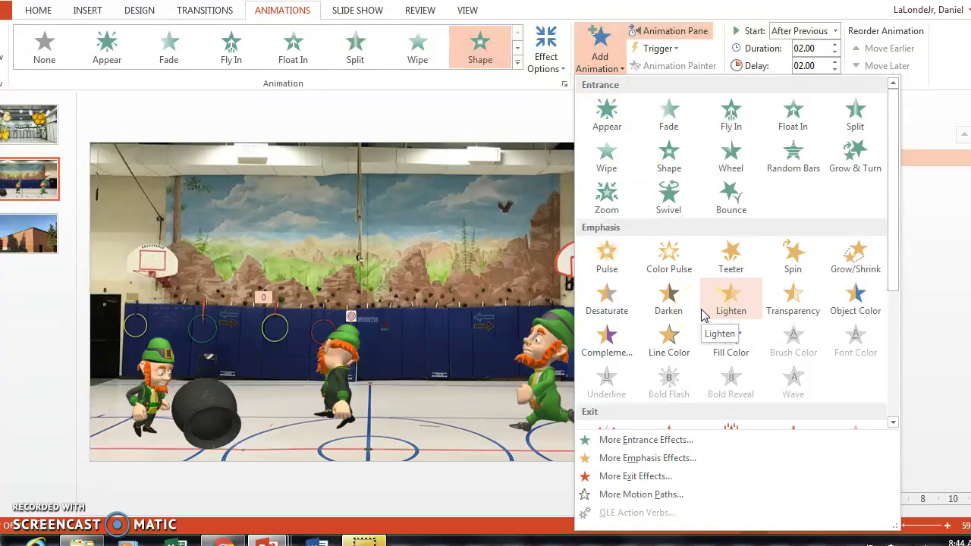
scroll(702, 315, "down", 3)
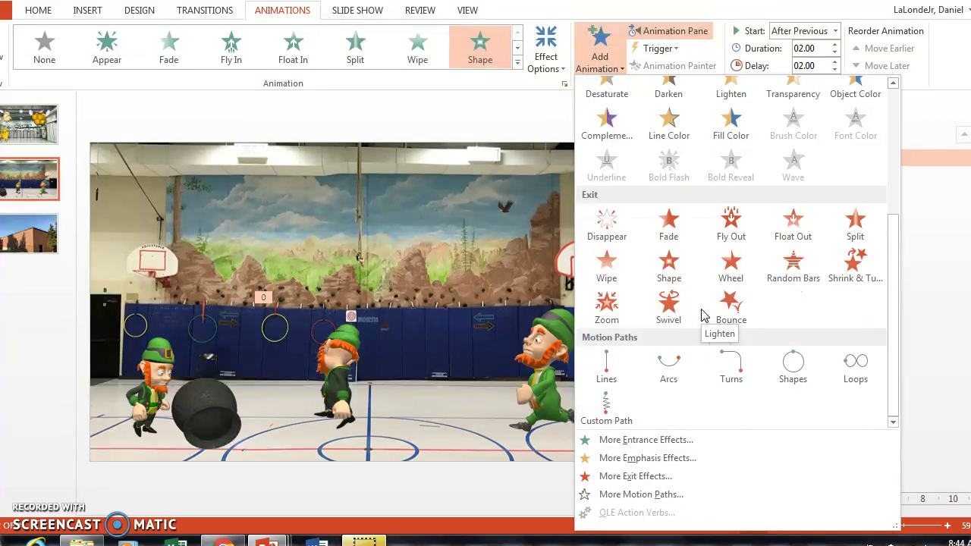
left_click(856, 370)
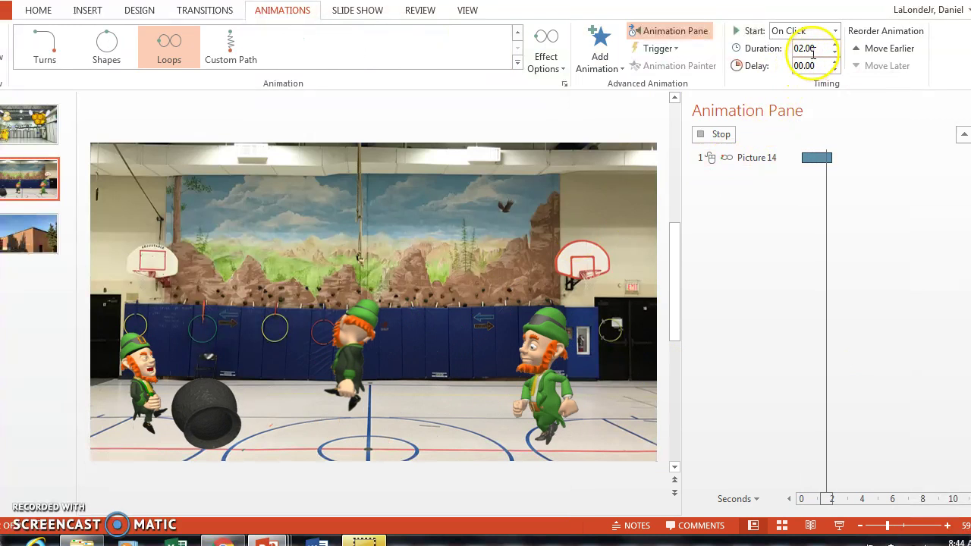
left_click(808, 30)
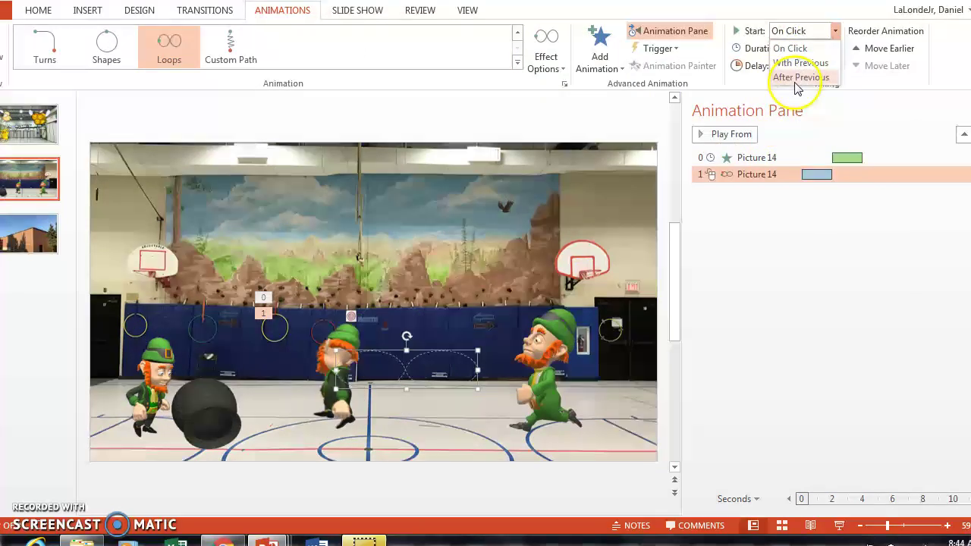
left_click(797, 78)
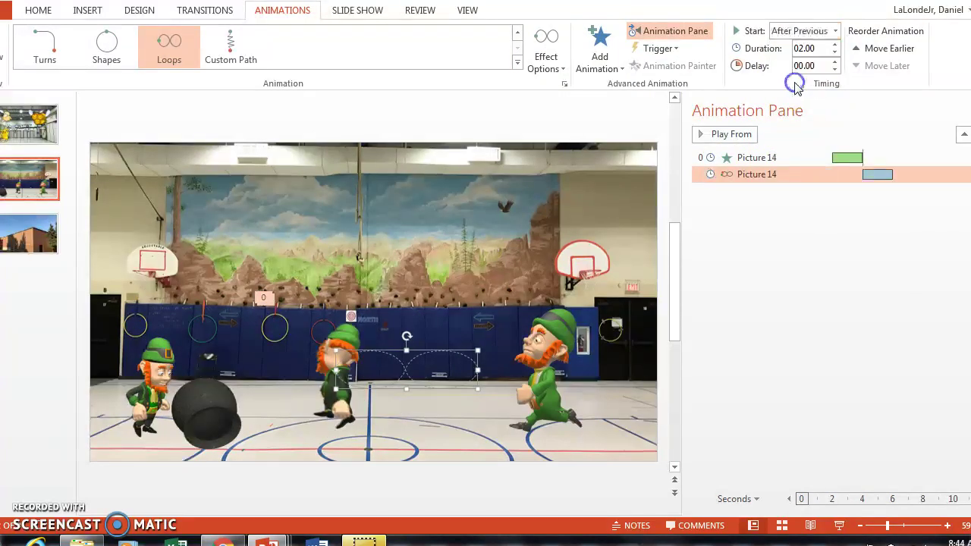
left_click(835, 45)
left_click(835, 45)
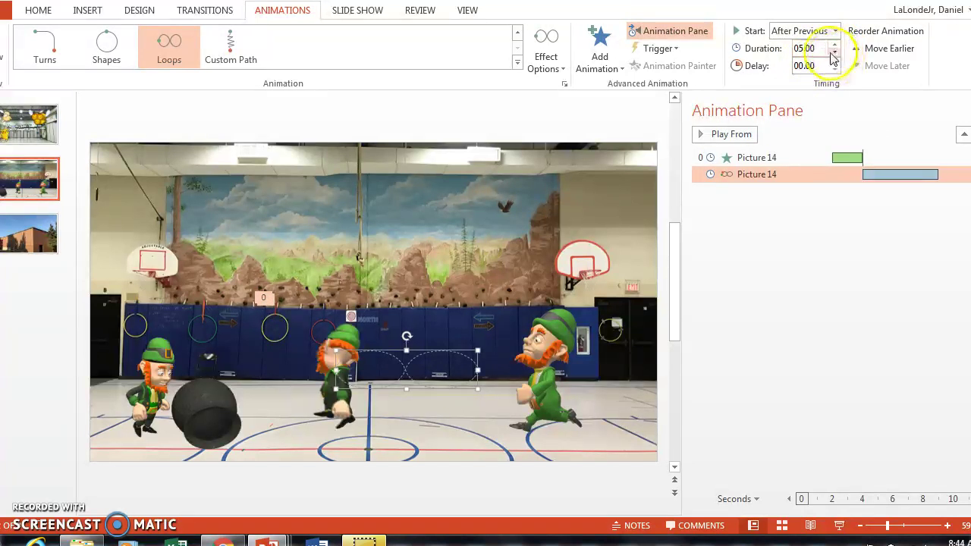
- Add a Float Out exit animation to the middle leprechaun and set its direction to upward
left_click(601, 58)
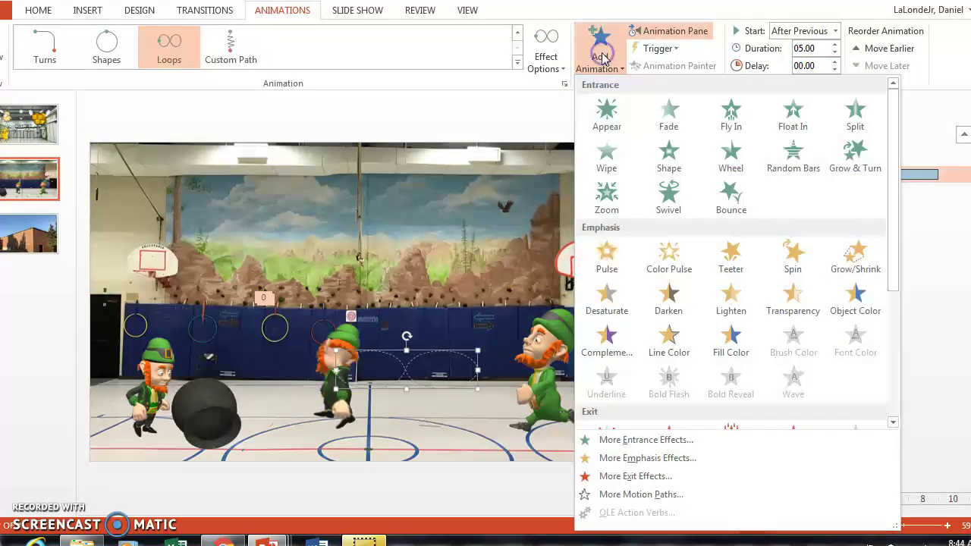
scroll(716, 298, "down", 3)
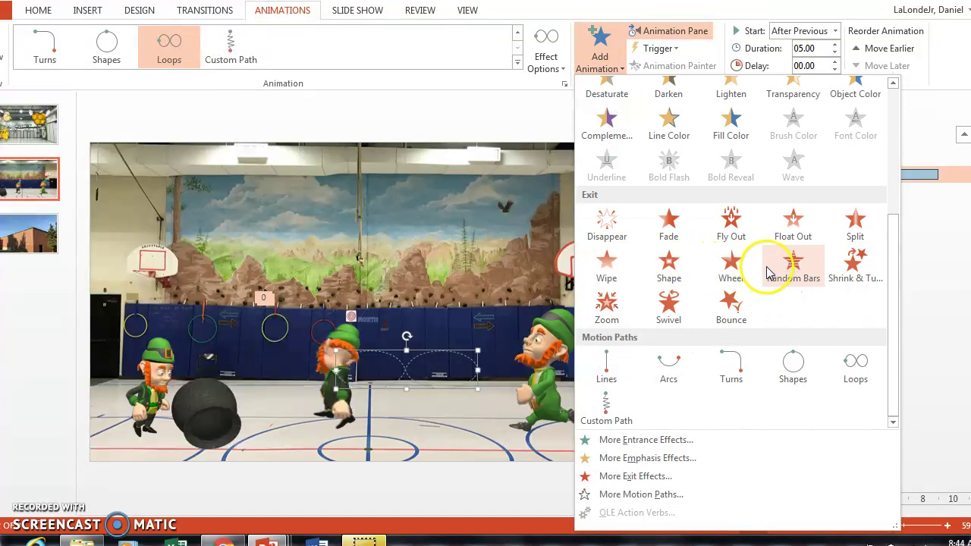
left_click(671, 290)
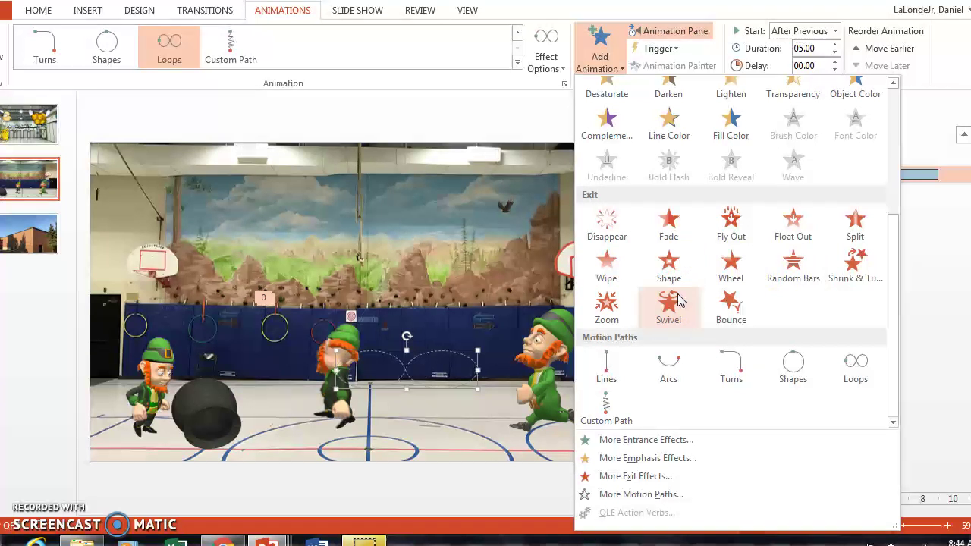
left_click(781, 224)
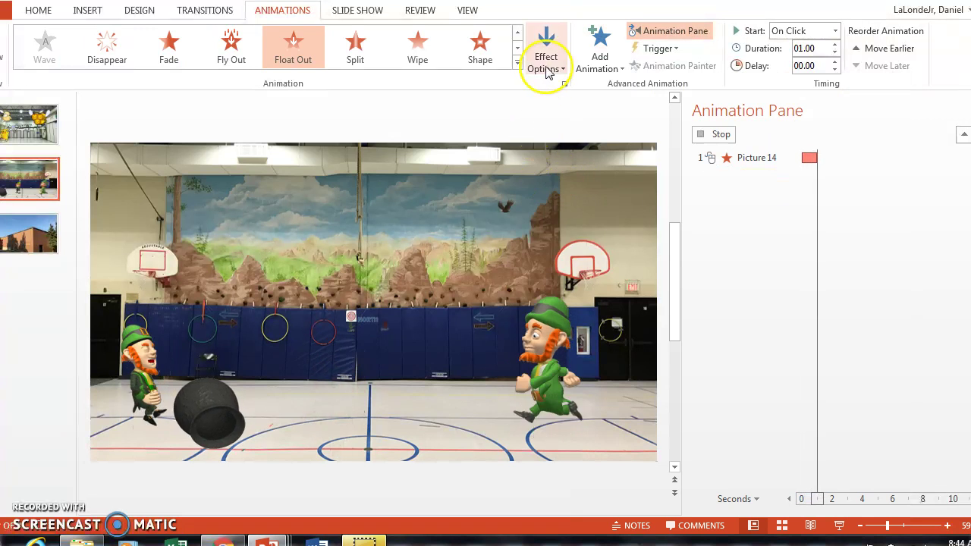
left_click(546, 57)
left_click(562, 112)
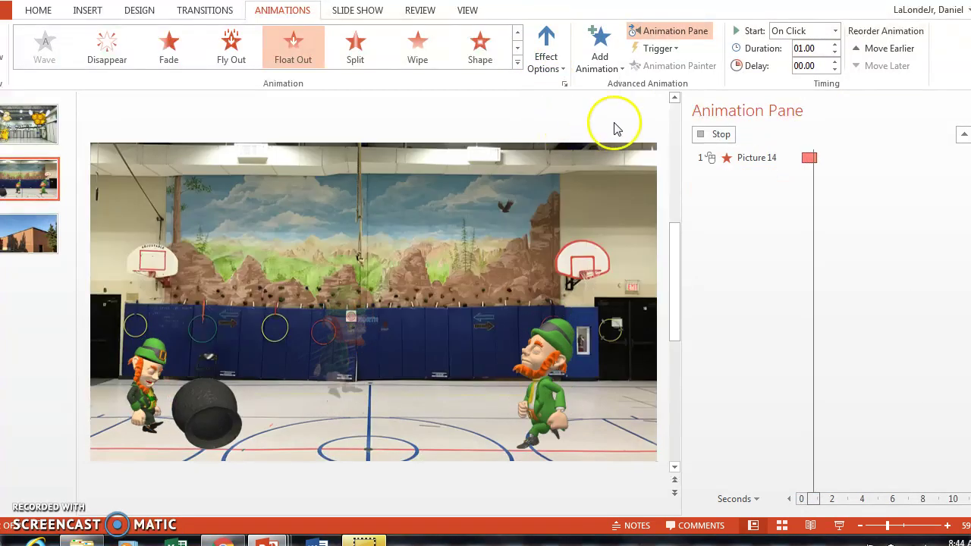
- Set the middle leprechaun's Float Out exit to start After Previous with a duration of 2.00 seconds
left_click(791, 32)
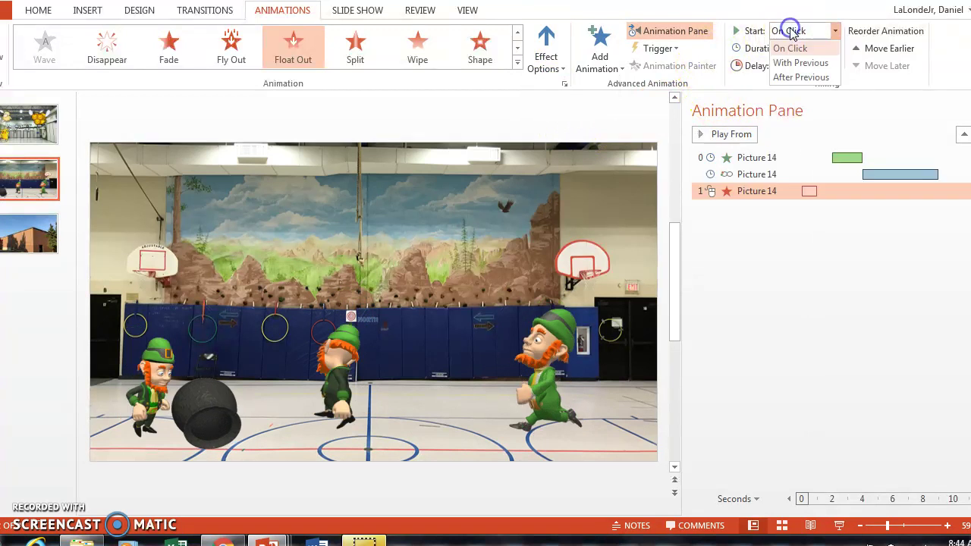
left_click(795, 79)
left_click(835, 45)
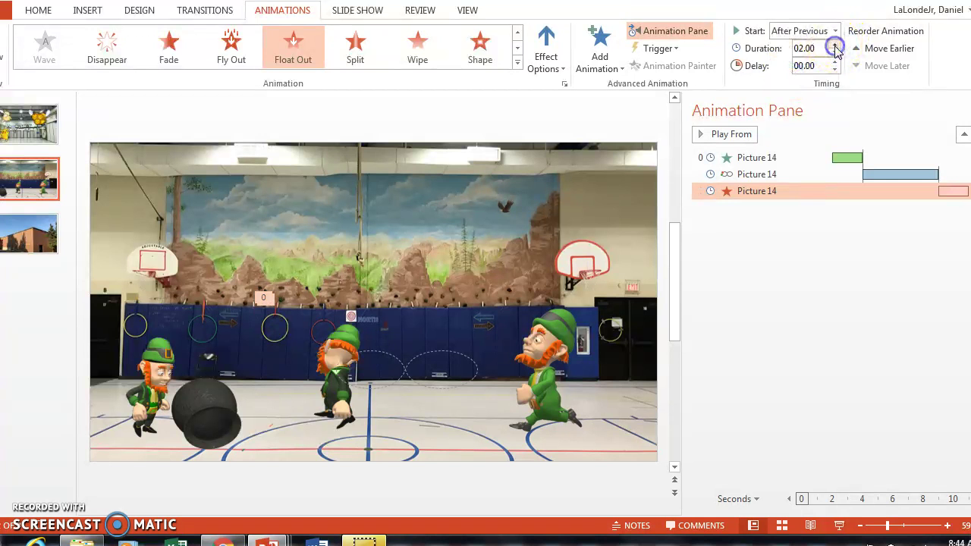
- Add a Fly In entrance animation to the rightmost leprechaun, coming From Top-Right
left_click(539, 389)
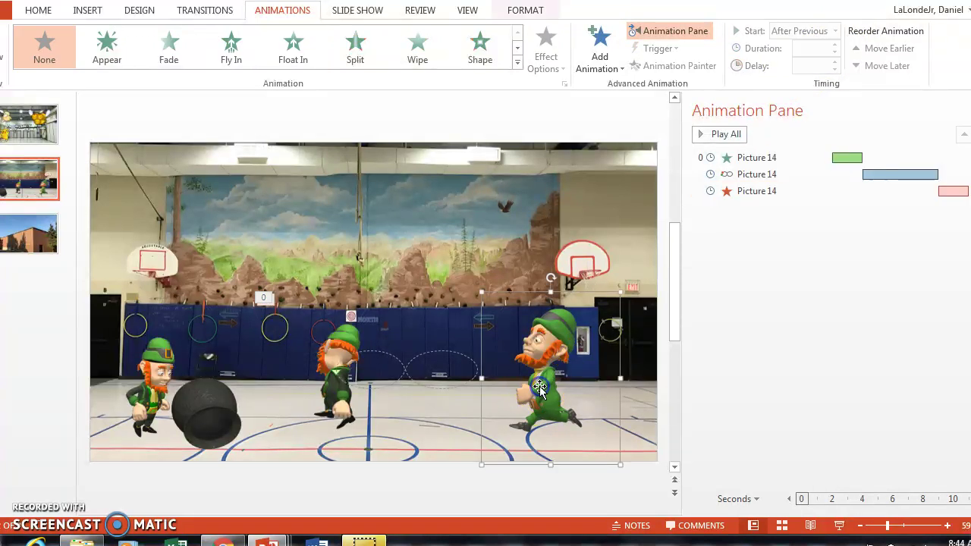
left_click(596, 54)
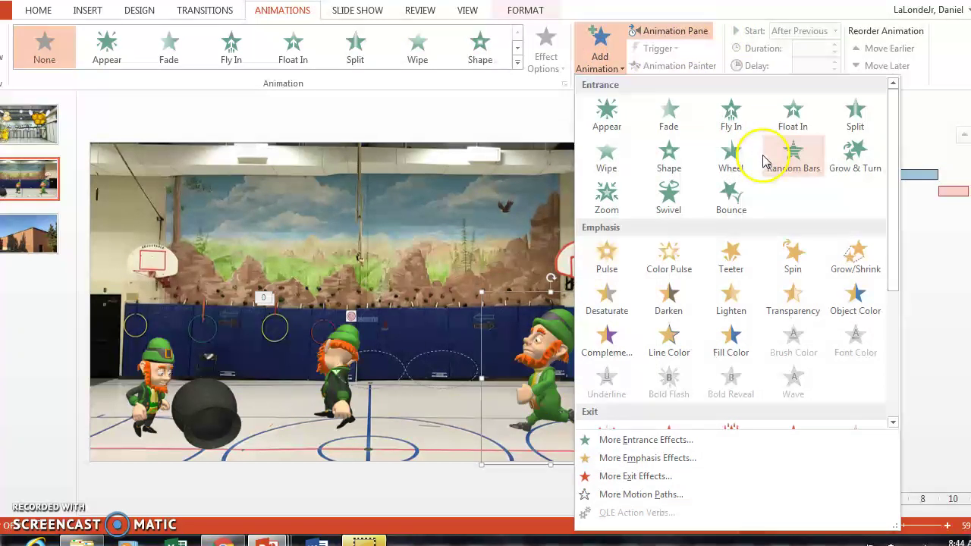
left_click(738, 129)
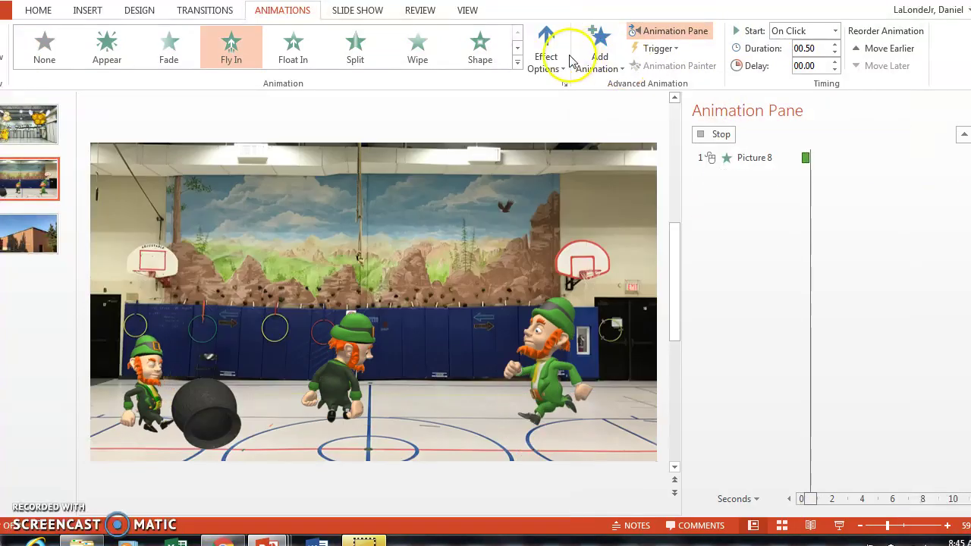
left_click(528, 57)
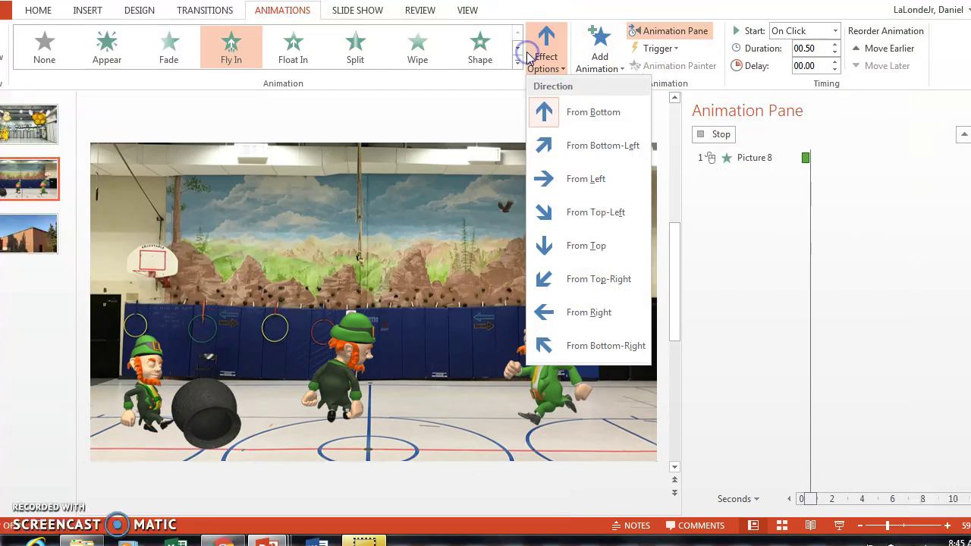
left_click(599, 287)
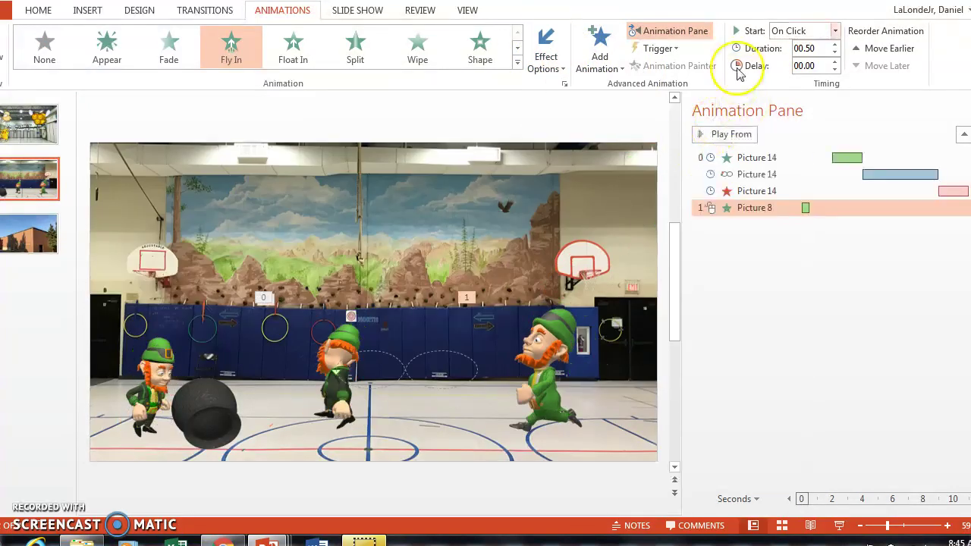
- Set the rightmost leprechaun's Fly In entrance to start After Previous with a duration of 2.00 seconds
left_click(796, 30)
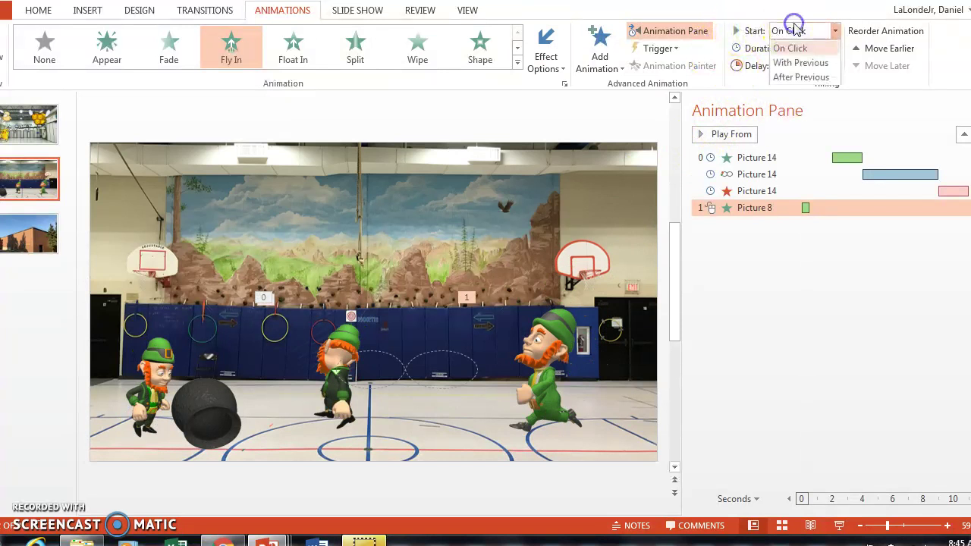
left_click(798, 78)
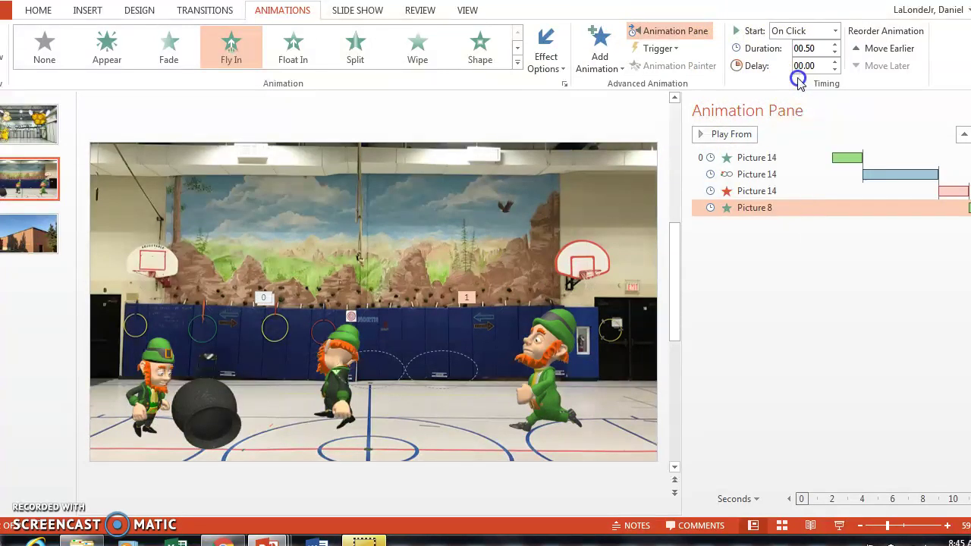
left_click(817, 32)
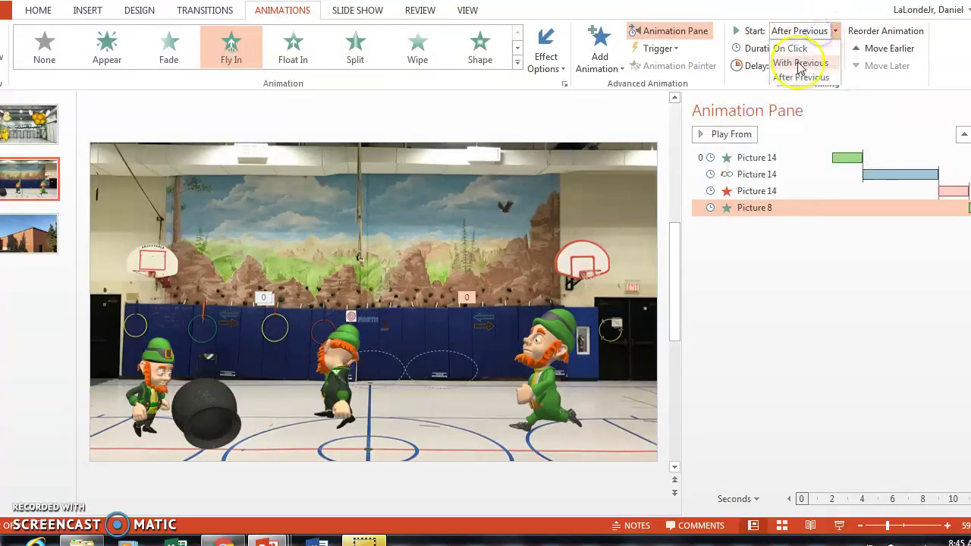
left_click(801, 77)
left_click(835, 45)
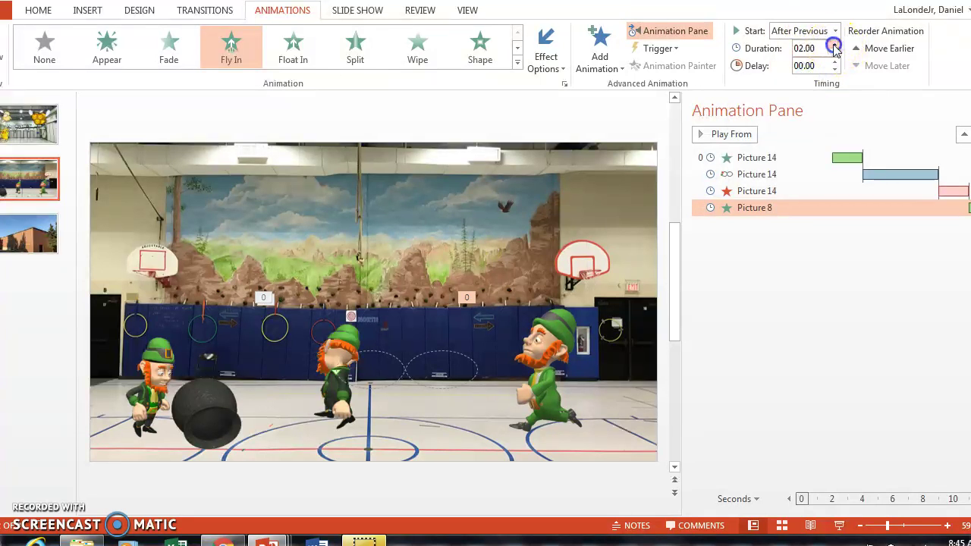
- Draw a Custom Path motion for the rightmost leprechaun, running up to the left basketball hoop, across the mural and back down to the leprechaun
left_click(599, 58)
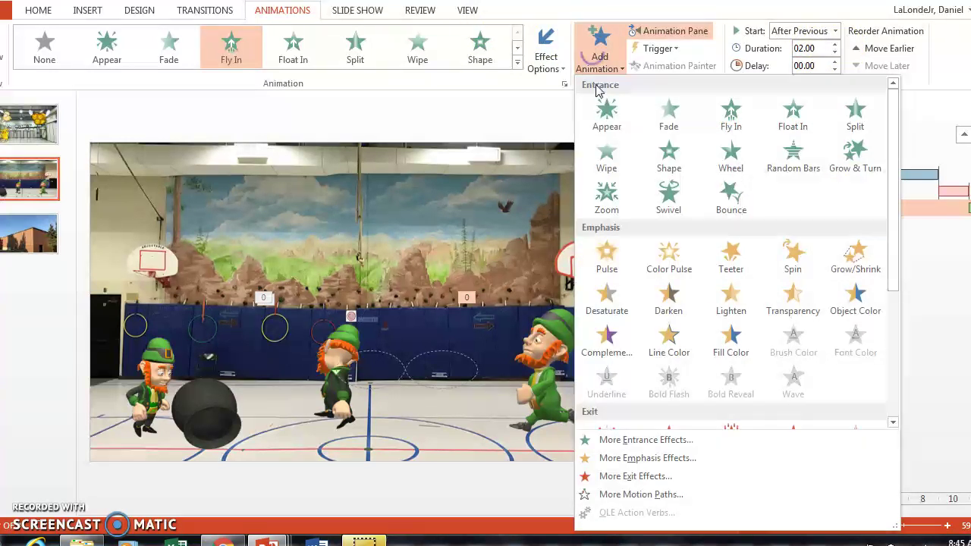
scroll(703, 345, "down", 3)
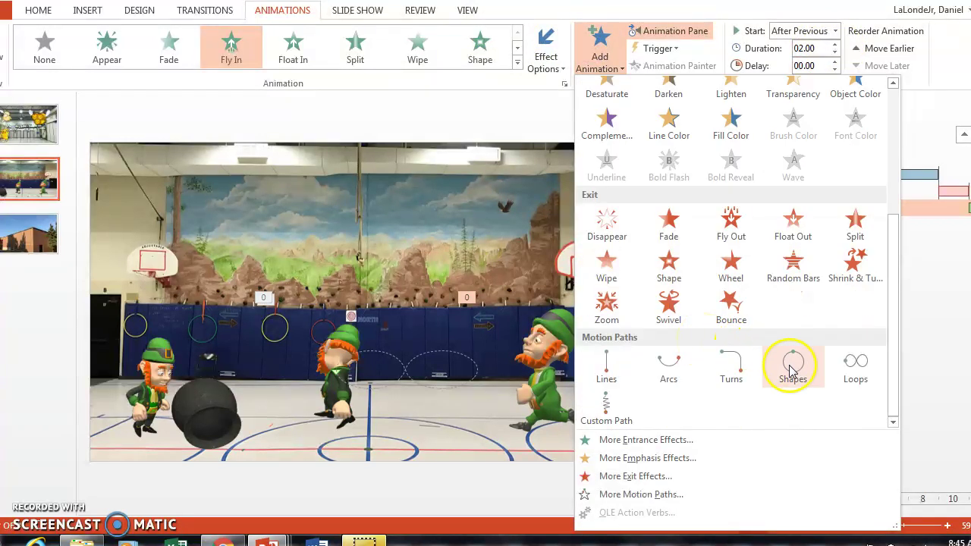
left_click(608, 409)
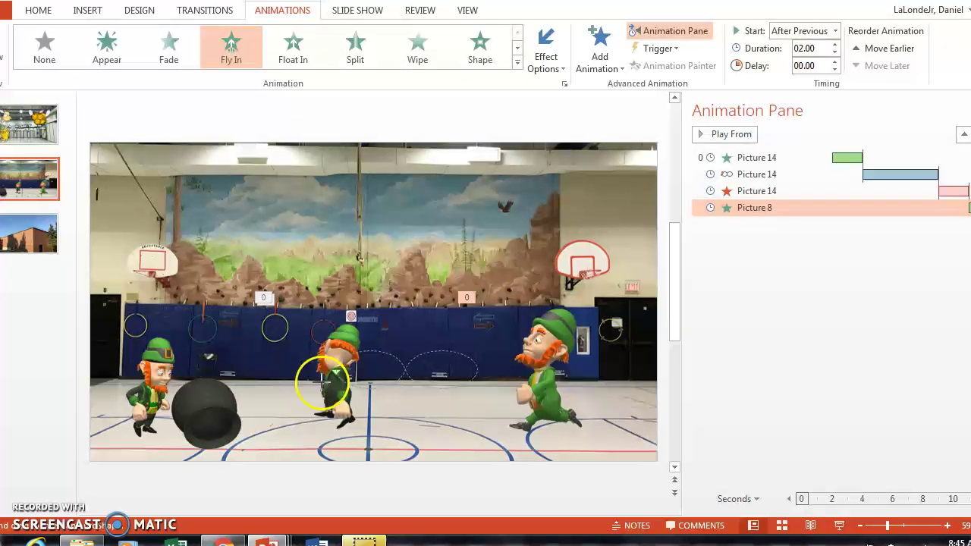
left_click(245, 253)
left_click(147, 254)
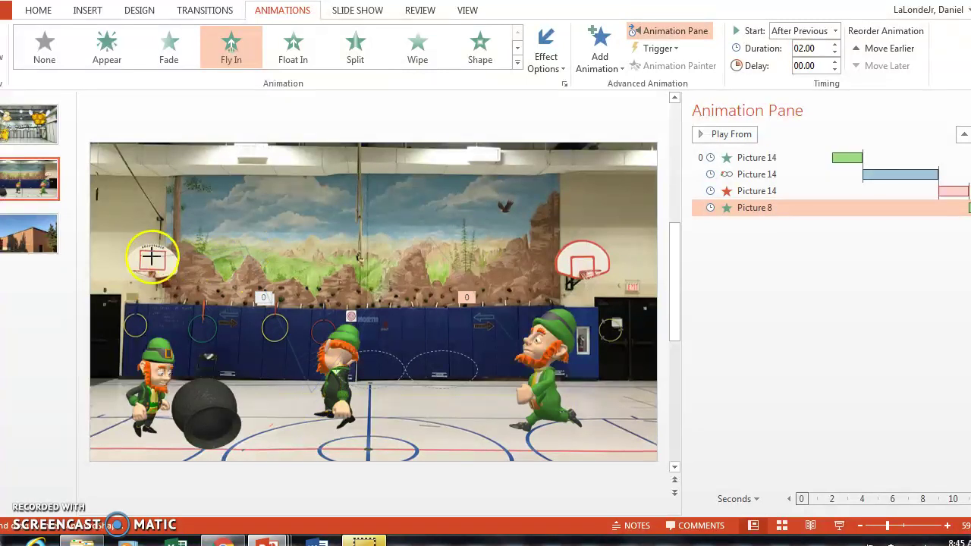
left_click(520, 223)
left_click(555, 231)
left_click(552, 390)
left_click(546, 387)
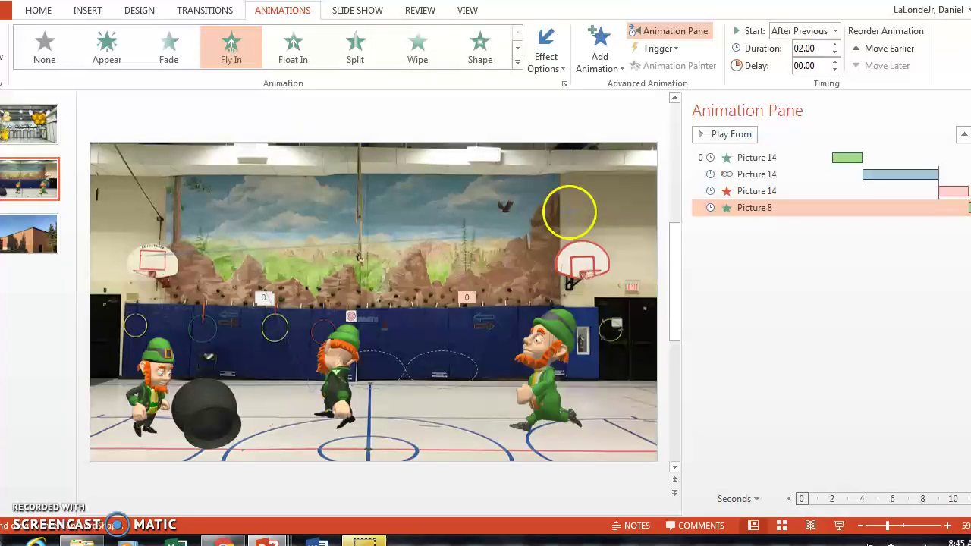
left_click(599, 43)
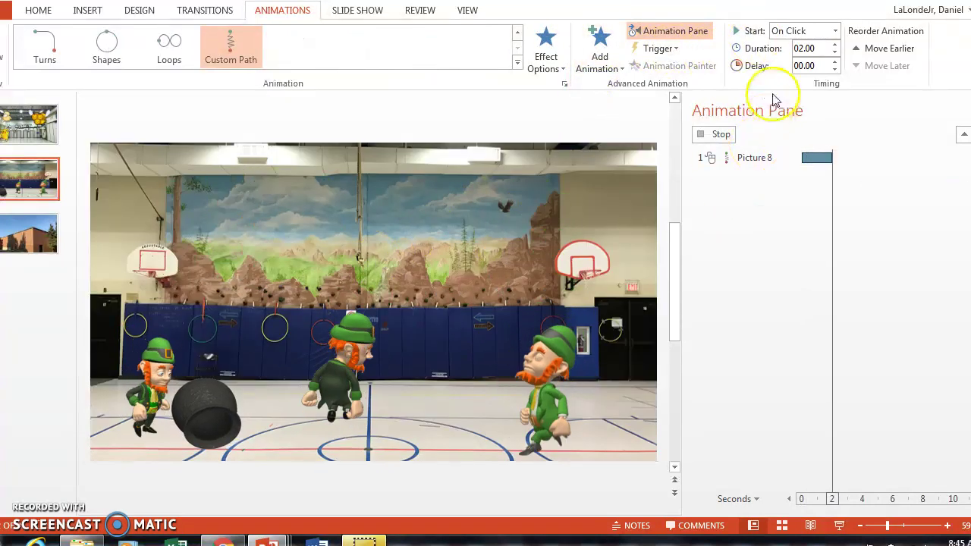
- Set the rightmost leprechaun's Custom Path motion to start After Previous with a duration of 7.00 seconds
left_click(797, 31)
left_click(796, 77)
left_click(834, 45)
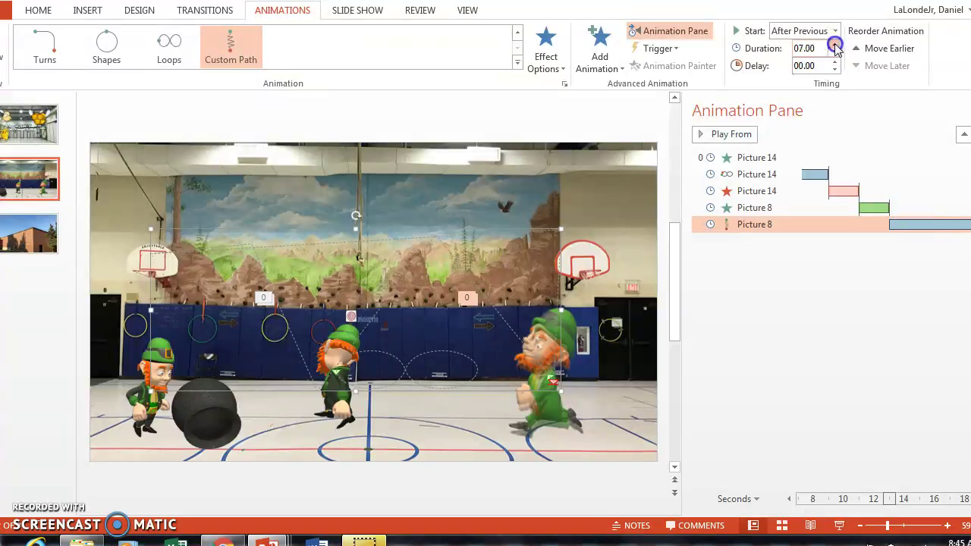
- Add a Fly Out exit animation to the rightmost leprechaun, going To Top-Left
left_click(600, 49)
scroll(717, 383, "down", 3)
left_click(743, 308)
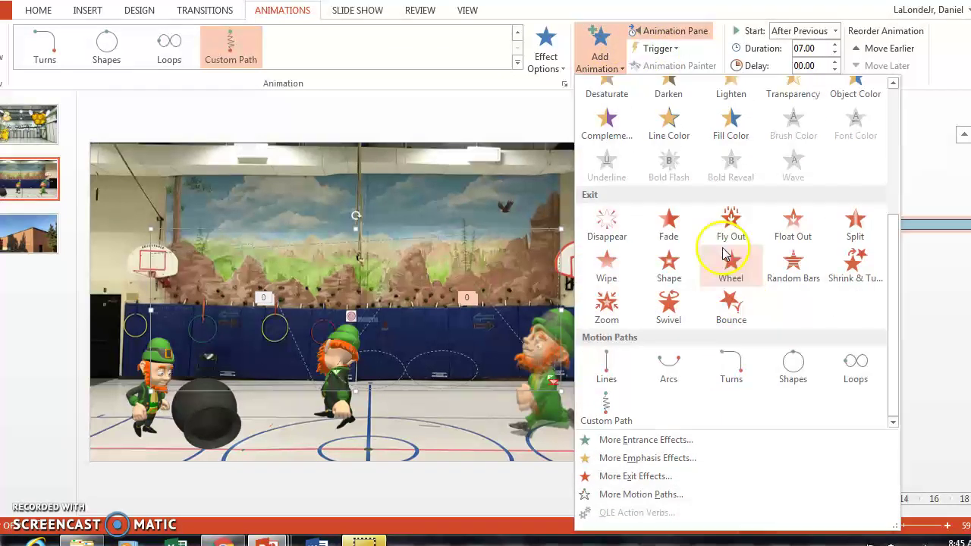
left_click(726, 218)
left_click(545, 47)
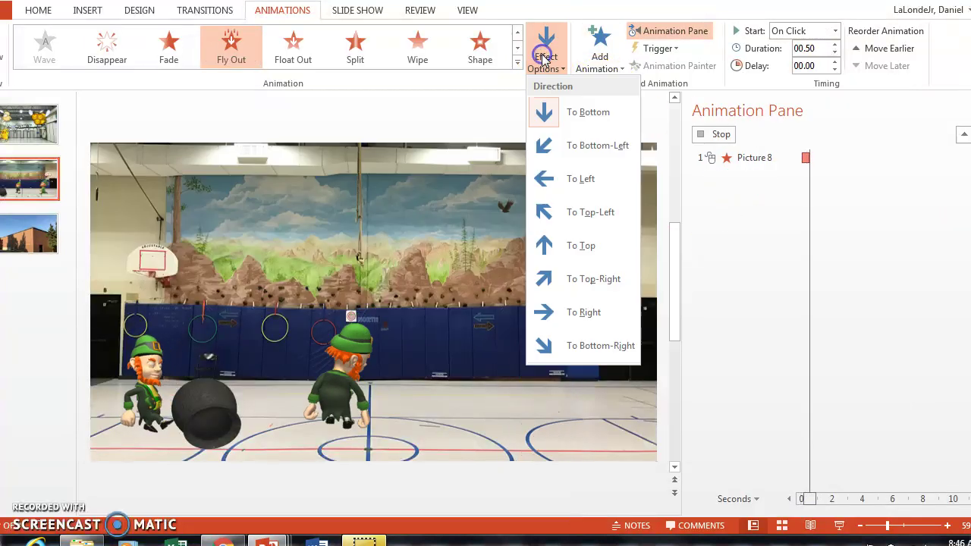
left_click(574, 214)
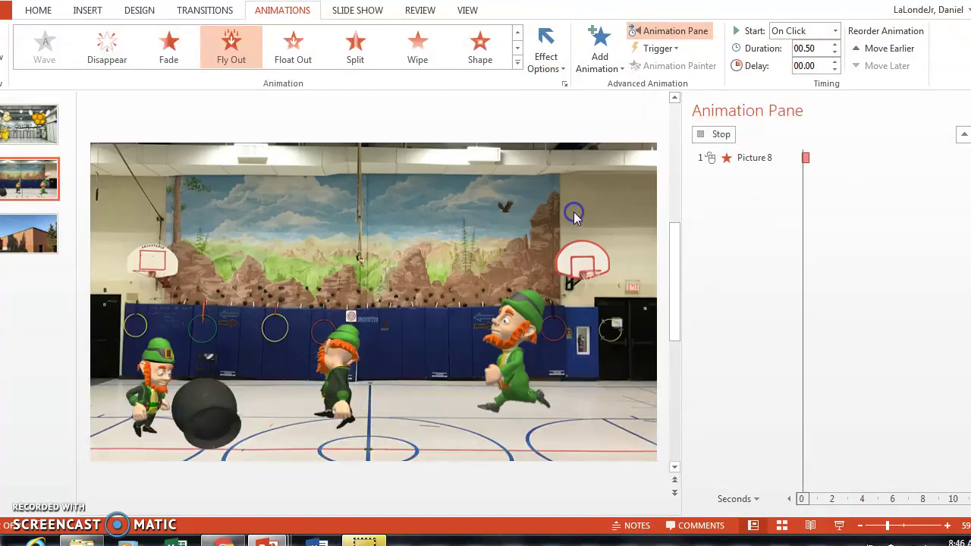
- Set the rightmost leprechaun's Fly Out exit to start After Previous with a duration of 1.00 second
left_click(836, 32)
left_click(802, 77)
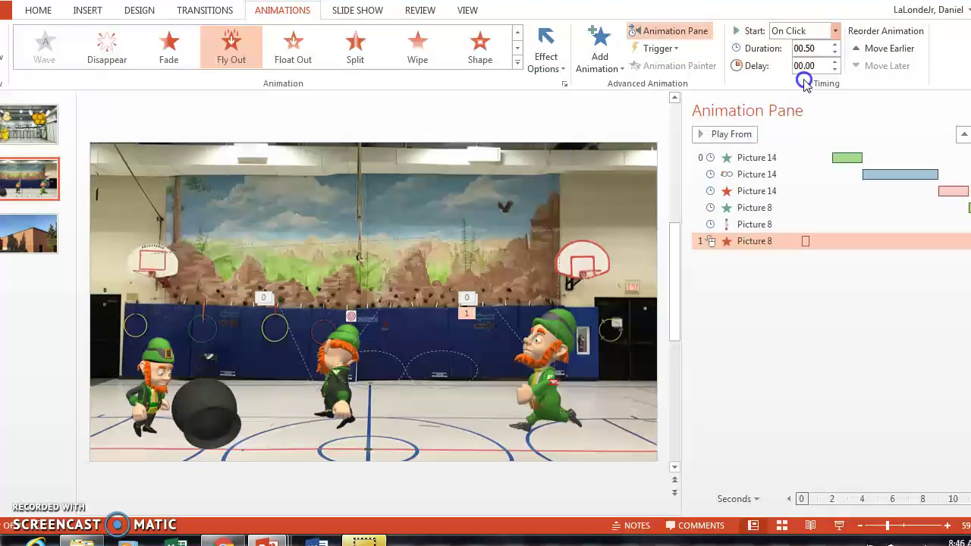
left_click(834, 44)
left_click(834, 44)
left_click(834, 44)
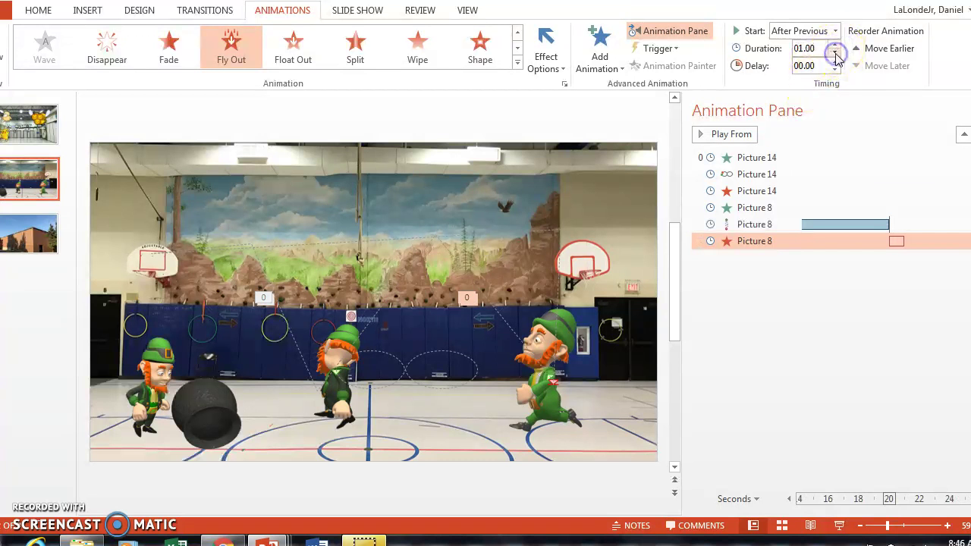
- Add a Grow/Shrink emphasis animation to the leftmost leprechaun with the black pot
left_click(165, 402)
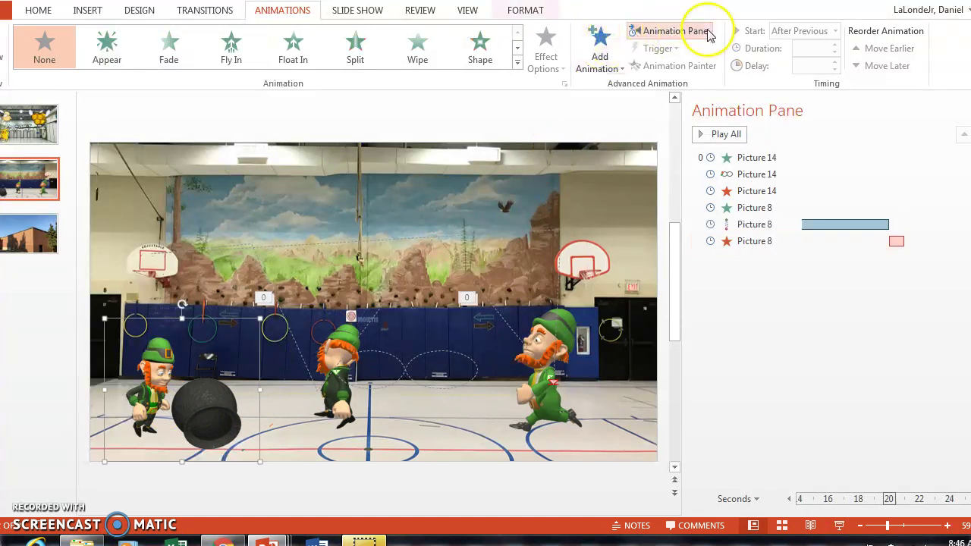
left_click(600, 61)
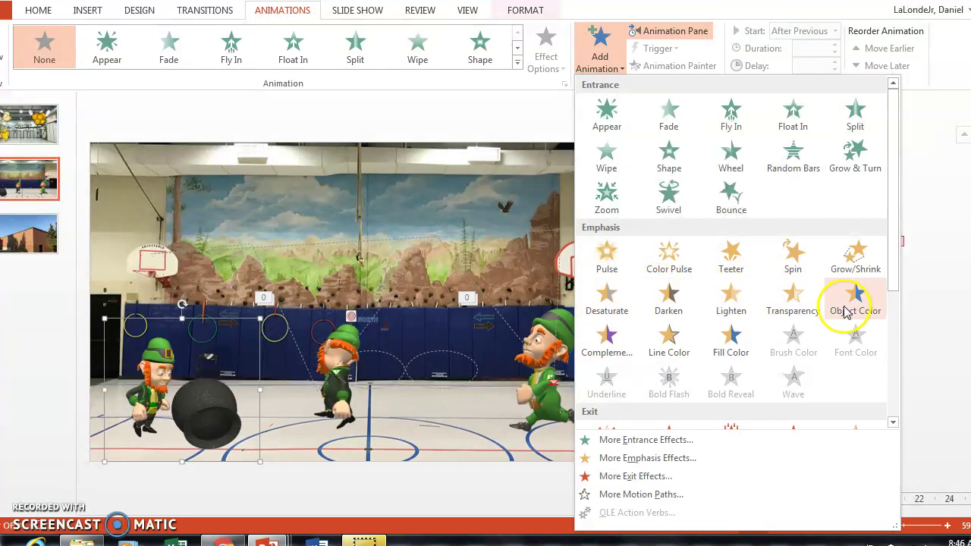
left_click(856, 257)
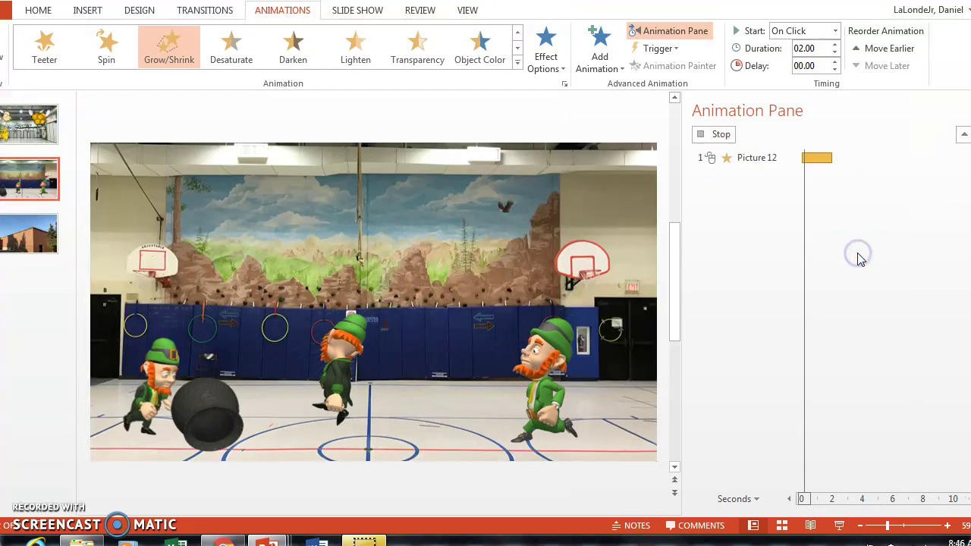
- Set the leftmost leprechaun's Grow/Shrink emphasis to a duration of 1.00 second, starting After Previous
left_click(836, 57)
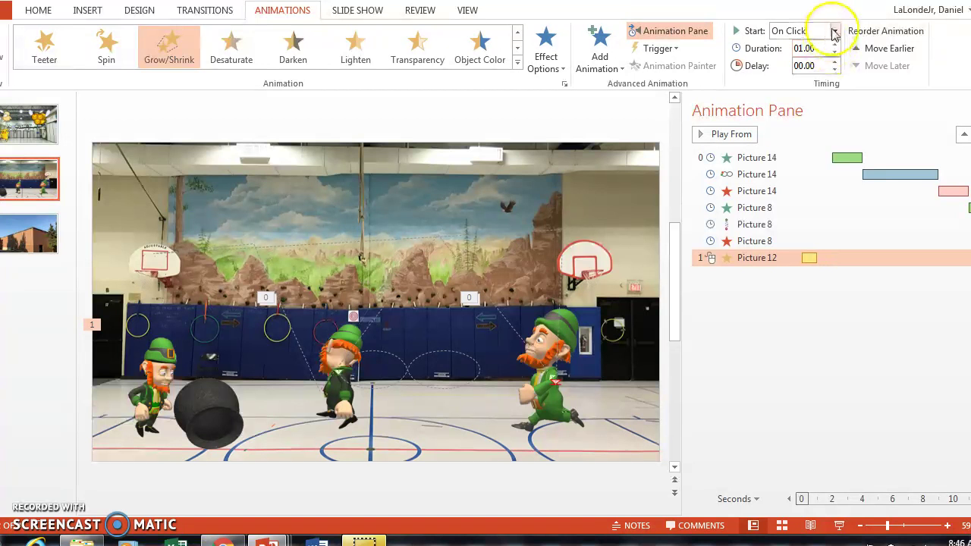
left_click(835, 30)
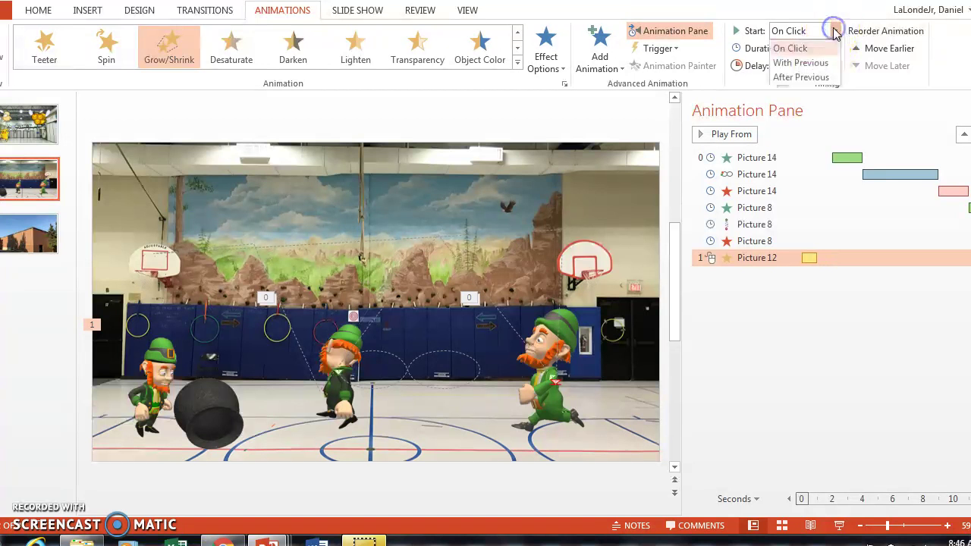
left_click(814, 77)
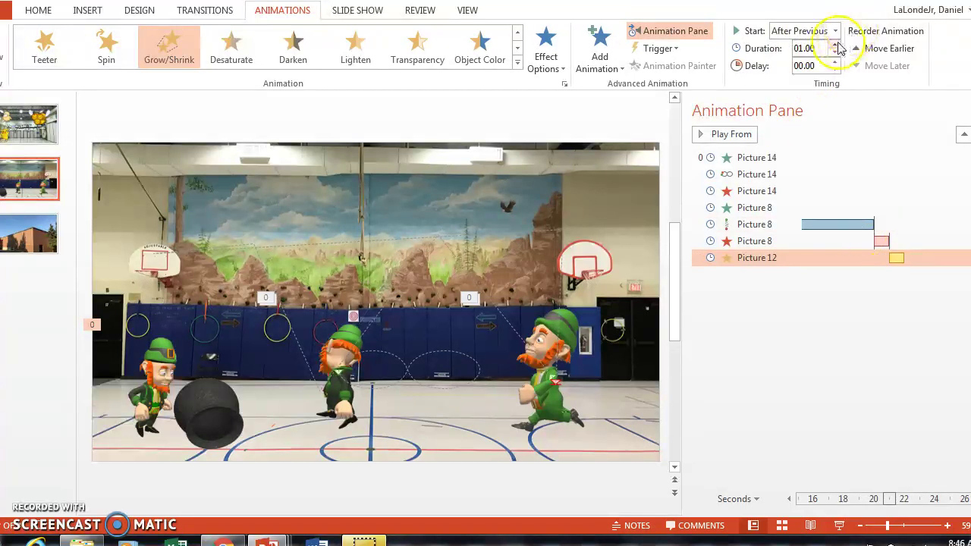
- Add a second Grow/Shrink emphasis to the leftmost leprechaun, starting After Previous with a duration of 0.75 seconds
left_click(559, 50)
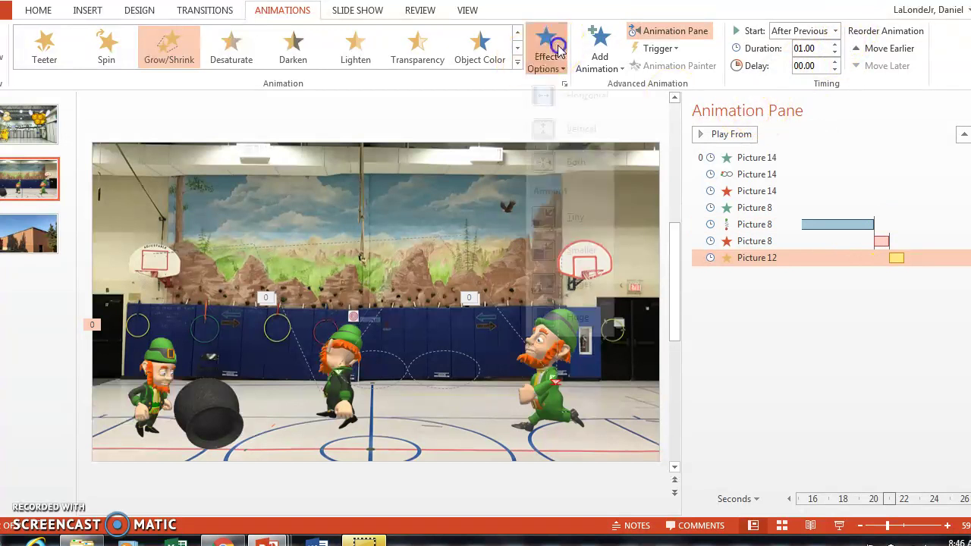
left_click(593, 53)
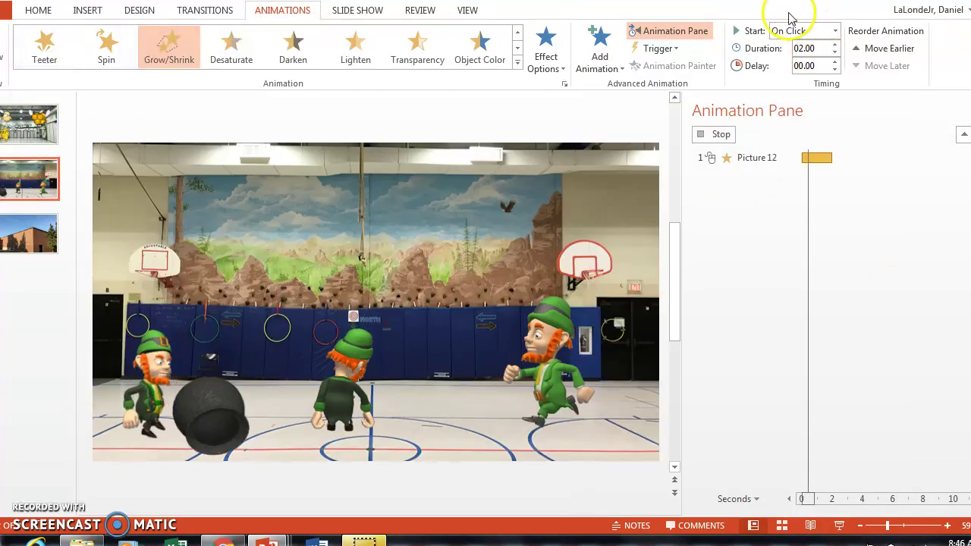
left_click(834, 30)
left_click(814, 78)
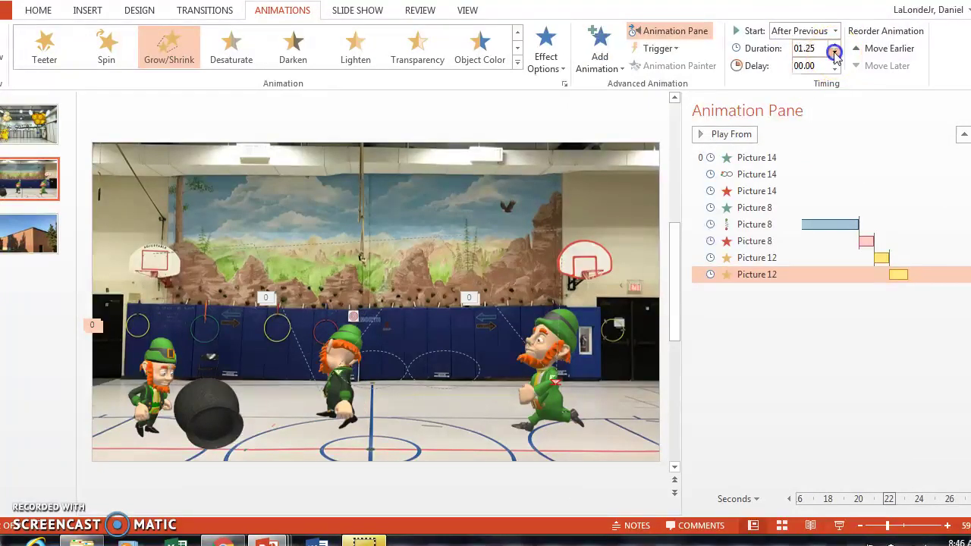
- Add a Swivel exit animation to the leftmost leprechaun and set it to start After Previous
left_click(599, 61)
scroll(716, 245, "down", 3)
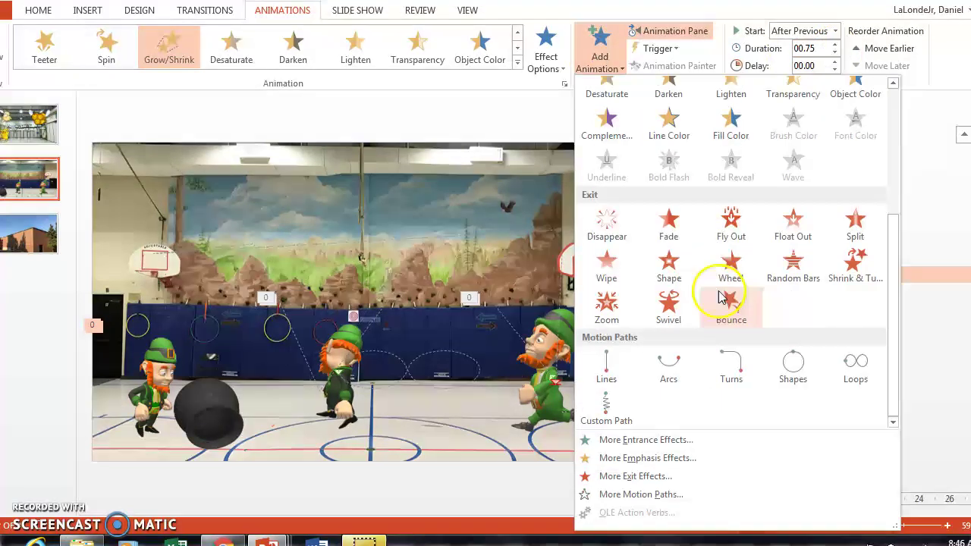
left_click(661, 315)
left_click(834, 31)
left_click(806, 77)
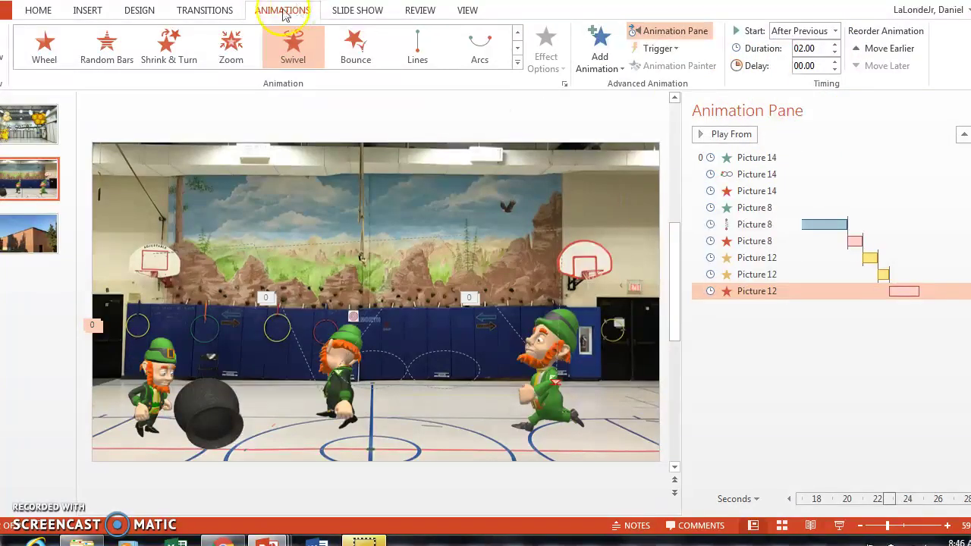
- Play the slide show from the current gym slide to preview the leprechaun animations
left_click(356, 9)
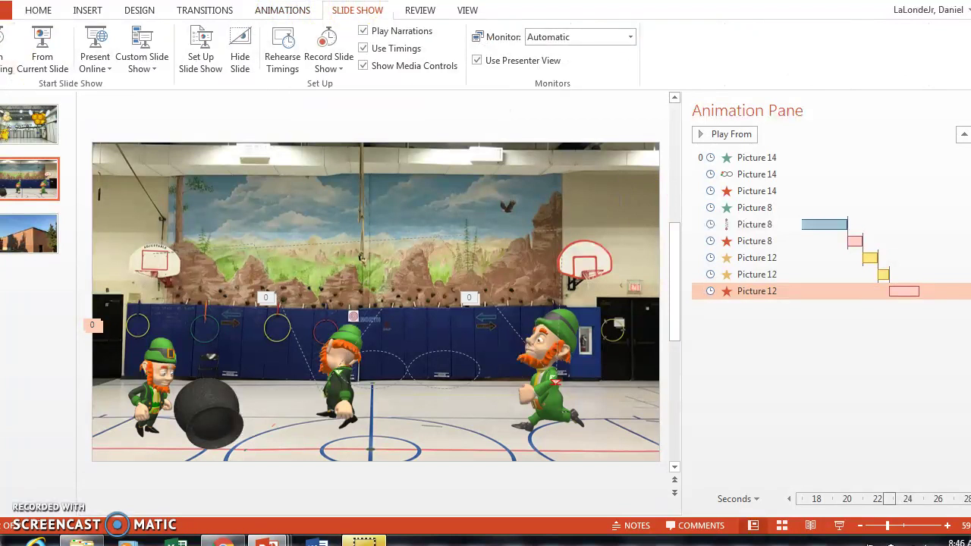
left_click(35, 49)
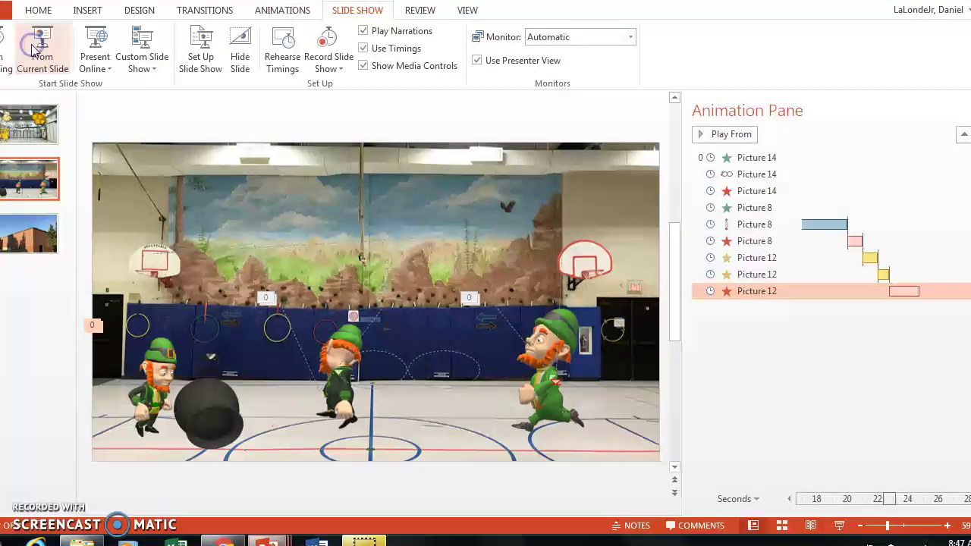